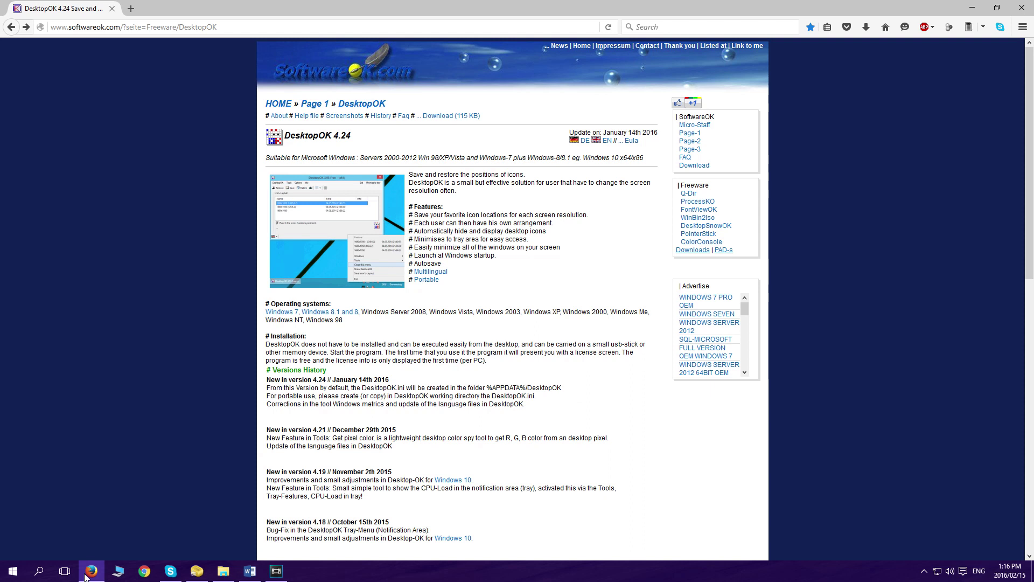
View DesktopOK's saved 3200x1080 layout, close it, and follow the Download (115 KB) link
click(91, 571)
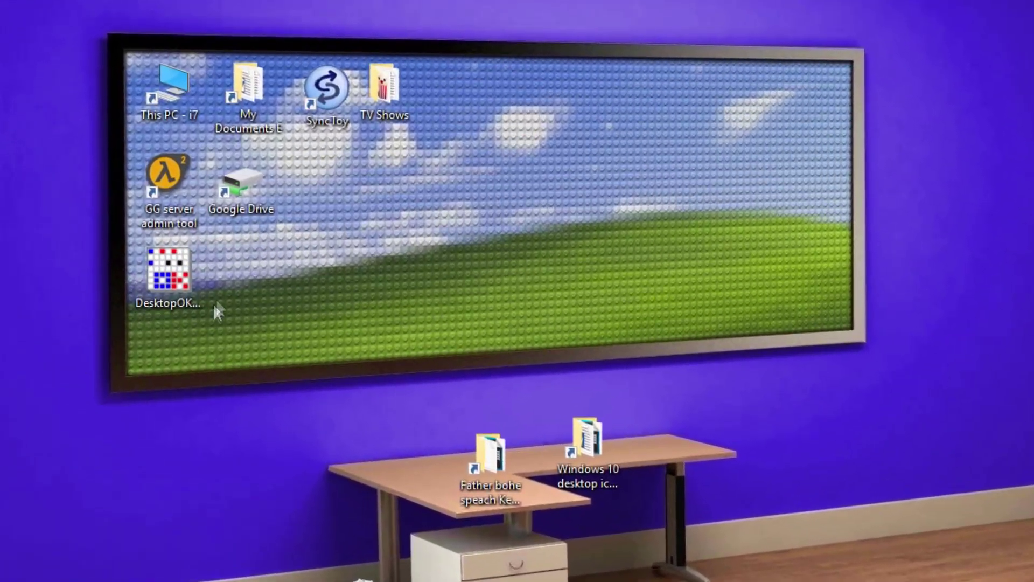
click(171, 275)
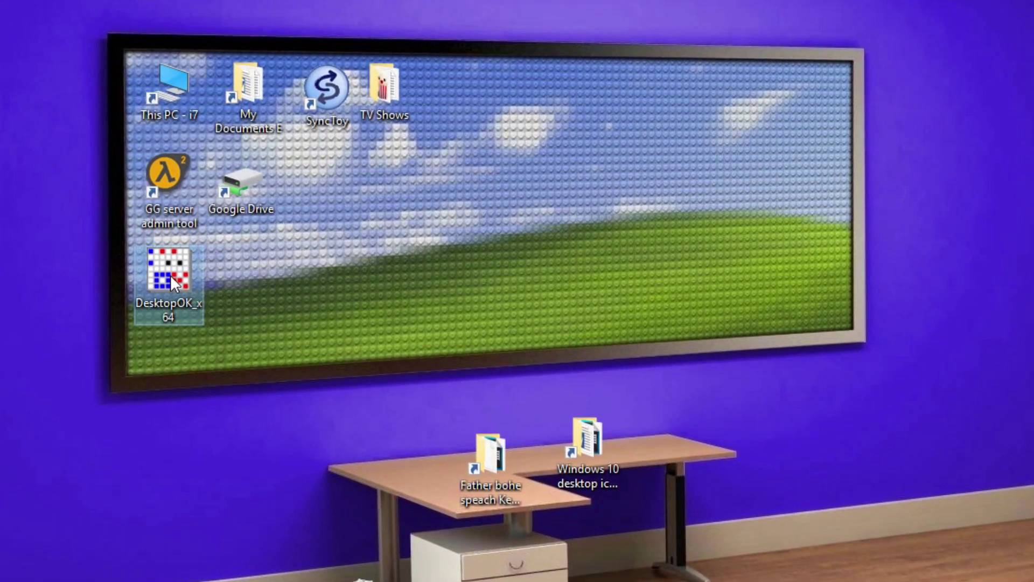
double_click(171, 275)
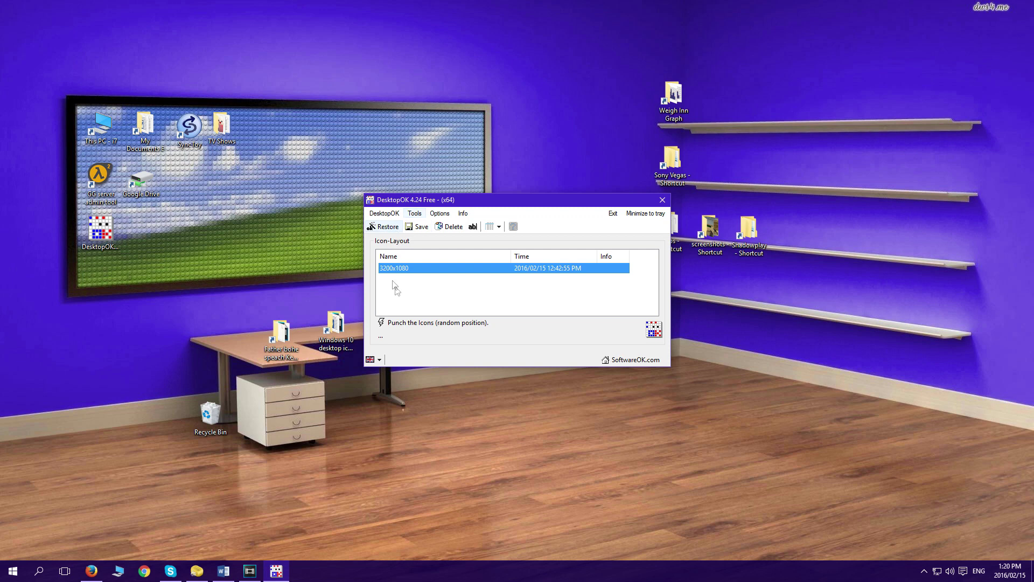
click(663, 200)
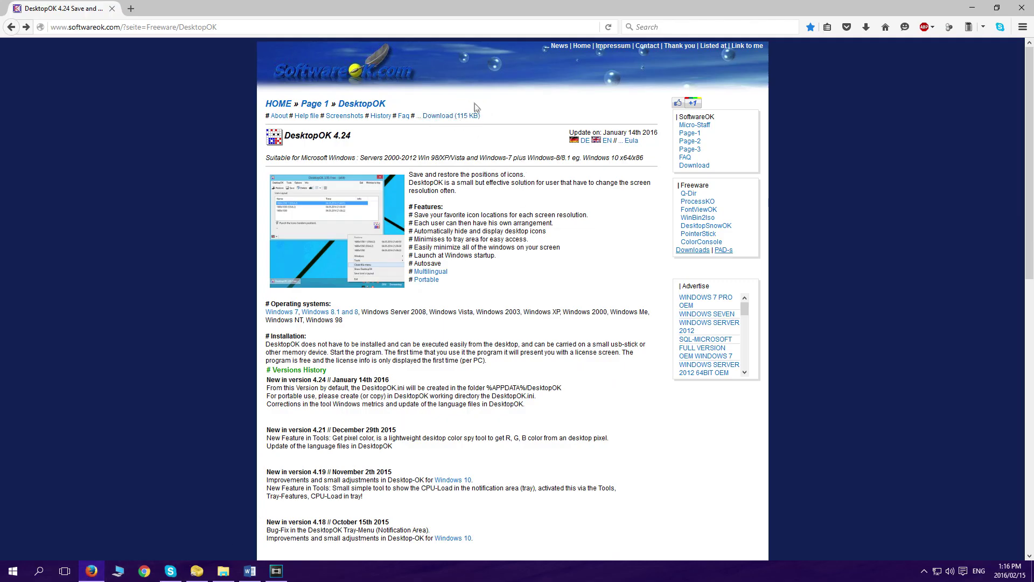
click(447, 118)
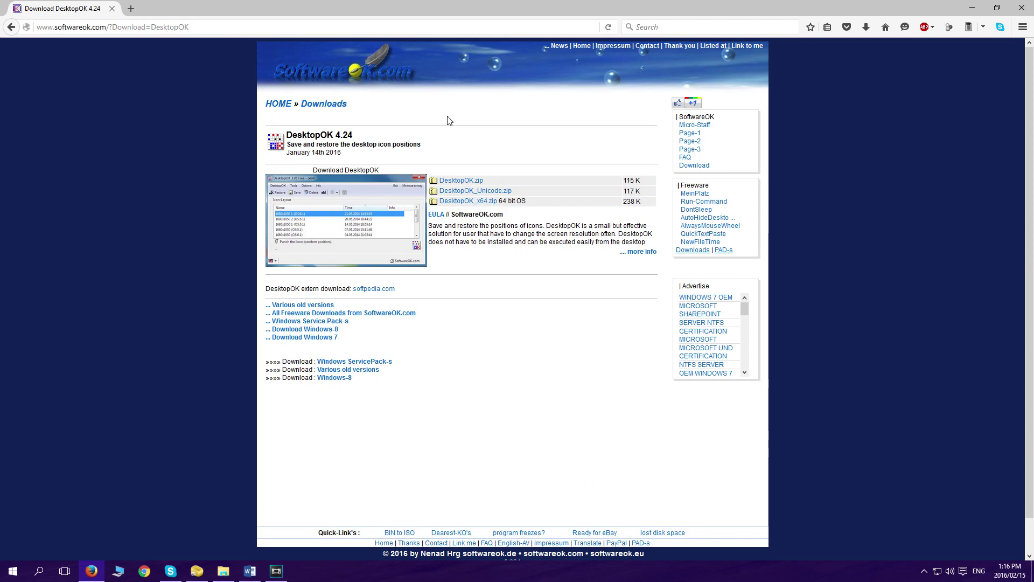
Download DesktopOK_x64.zip through Firefox and extract it in the Downloads folder
click(467, 204)
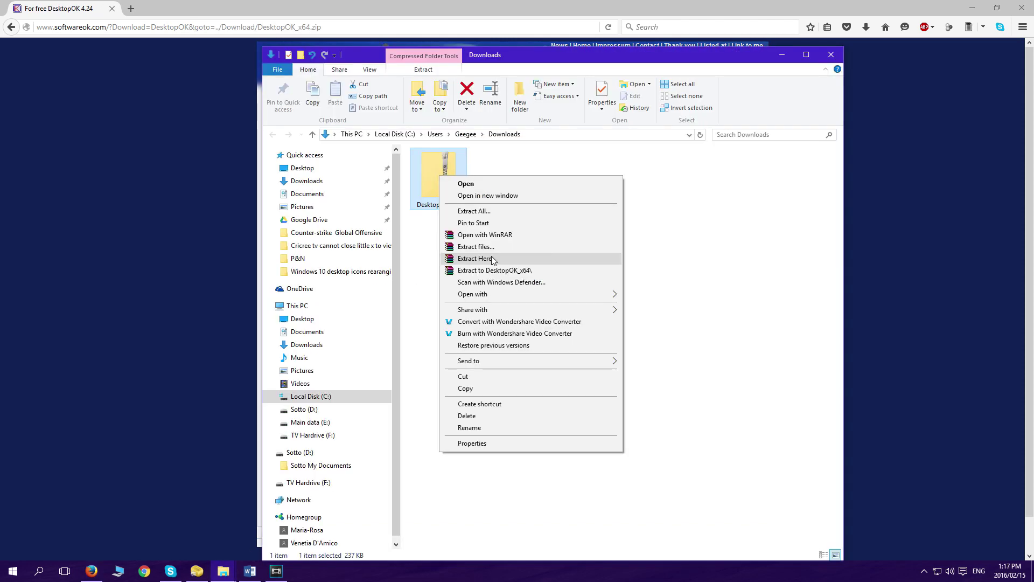
click(491, 260)
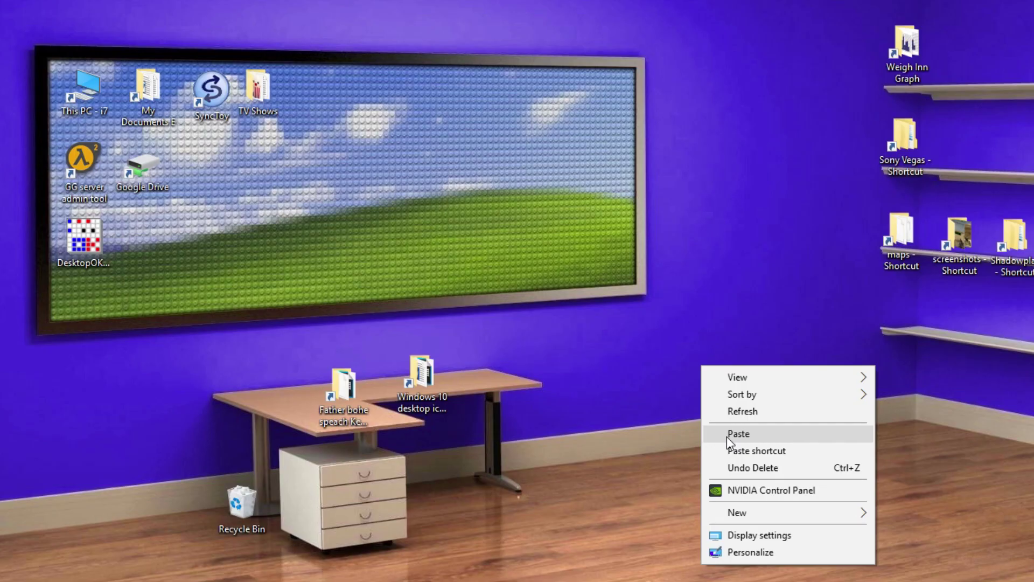
Paste DesktopOK_x64.exe onto the desktop, launch it, and open its interface language list
click(92, 243)
double_click(92, 243)
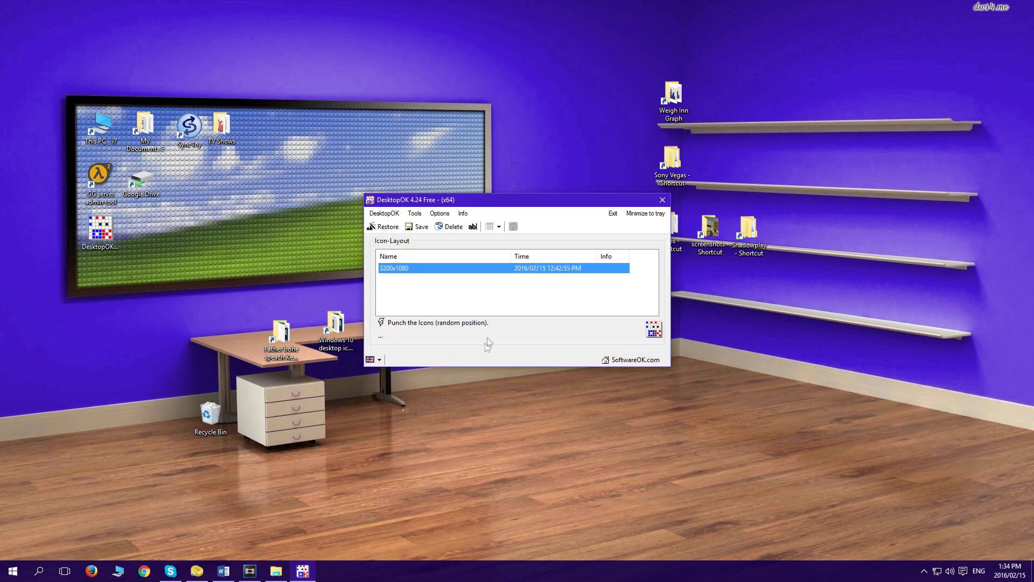
click(380, 360)
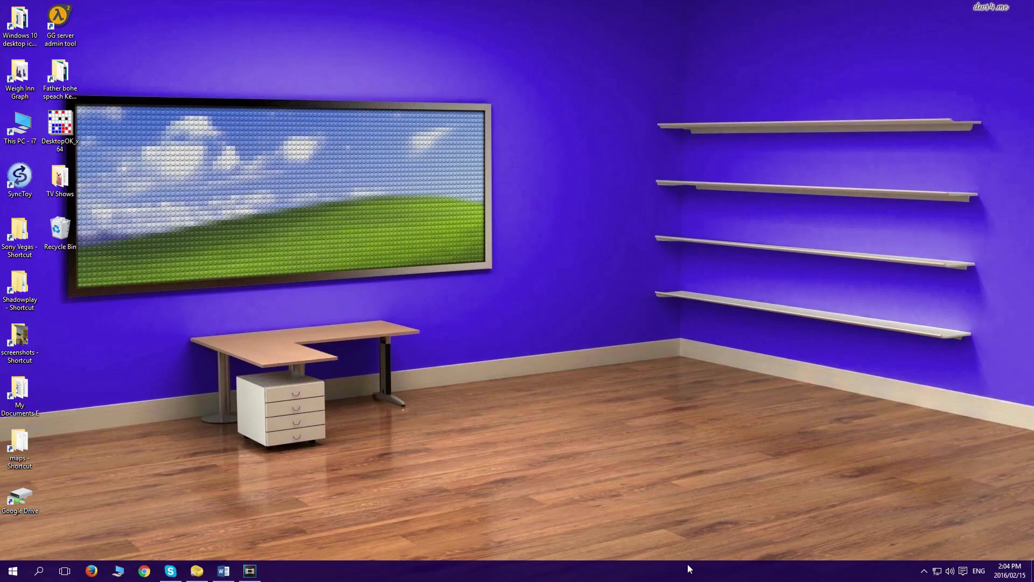
Turn off Auto arrange icons and Align icons to grid for the desktop
right_click(558, 228)
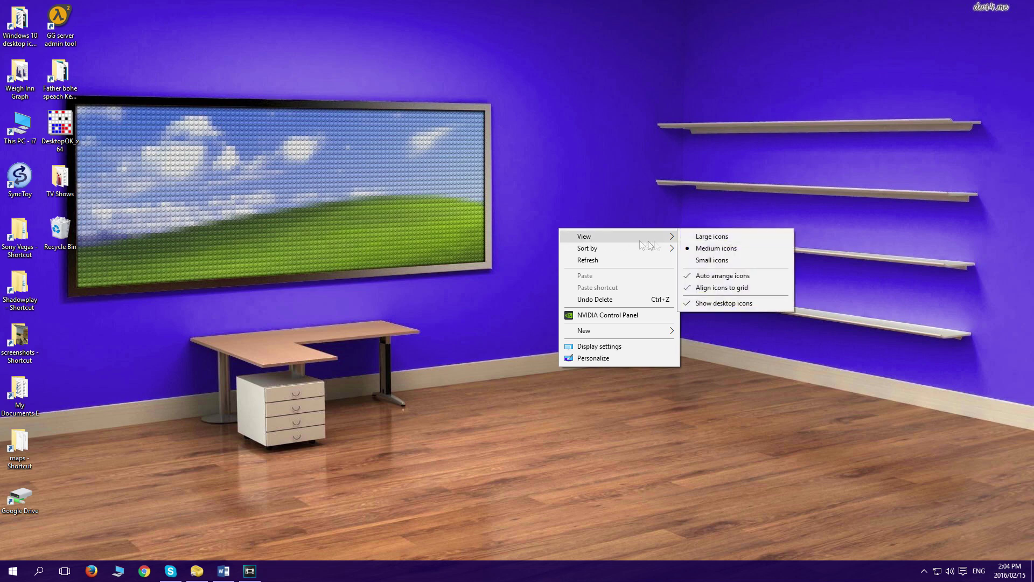
mouse_move(614, 236)
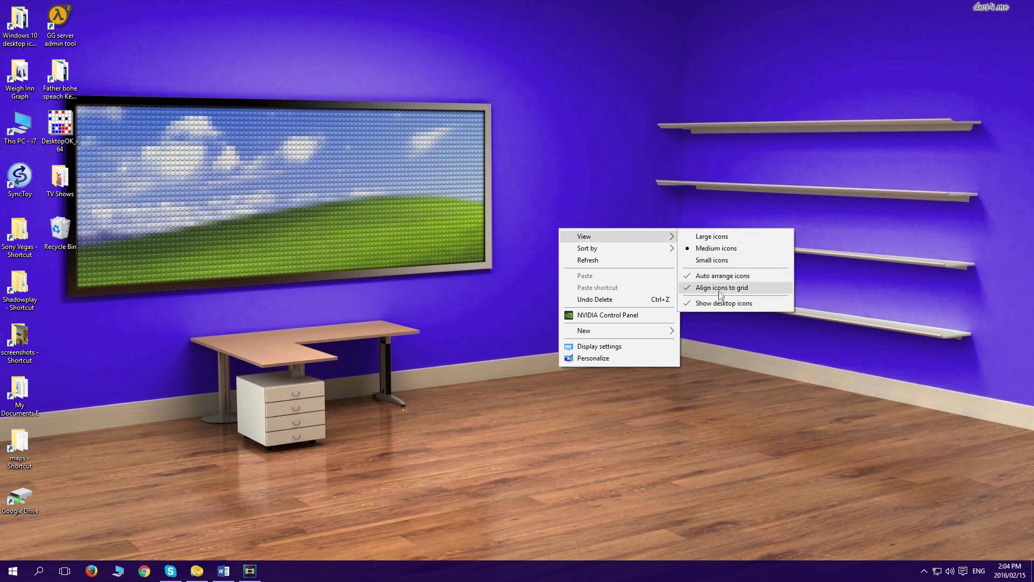
click(744, 276)
right_click(545, 221)
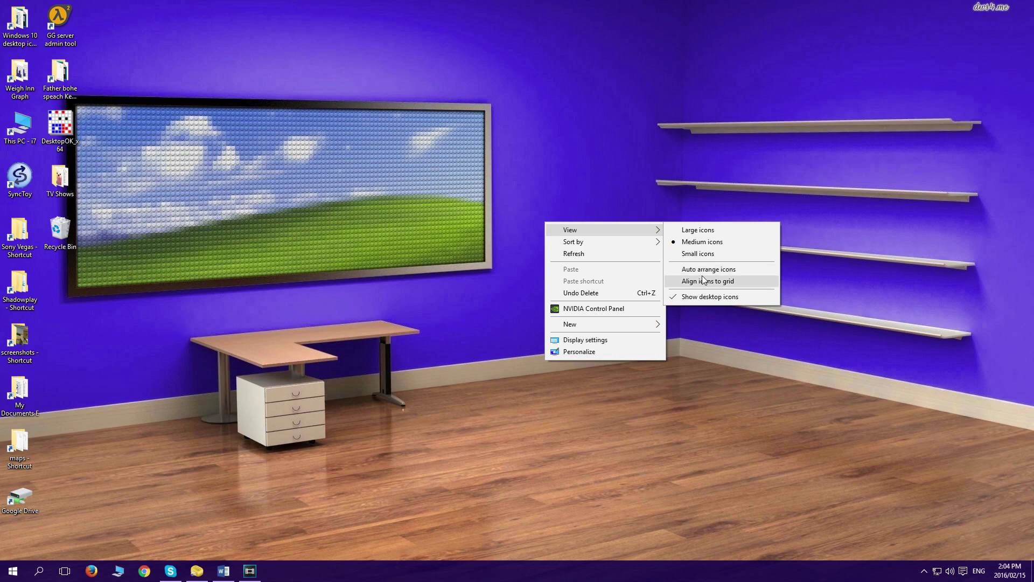
click(703, 275)
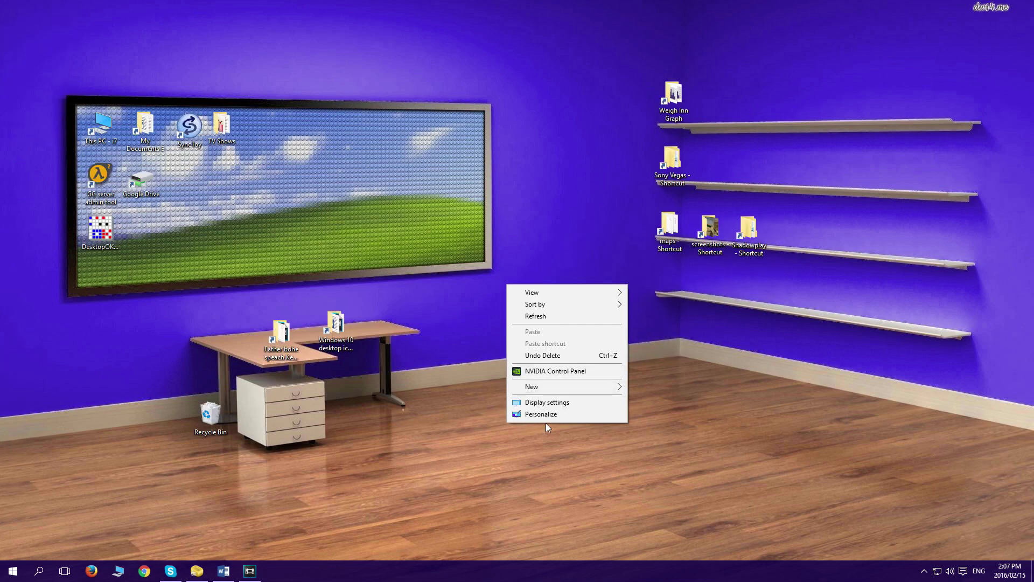
Switch to the corkboard-and-shelves wallpaper and move several shortcuts onto the lower shelves
click(546, 419)
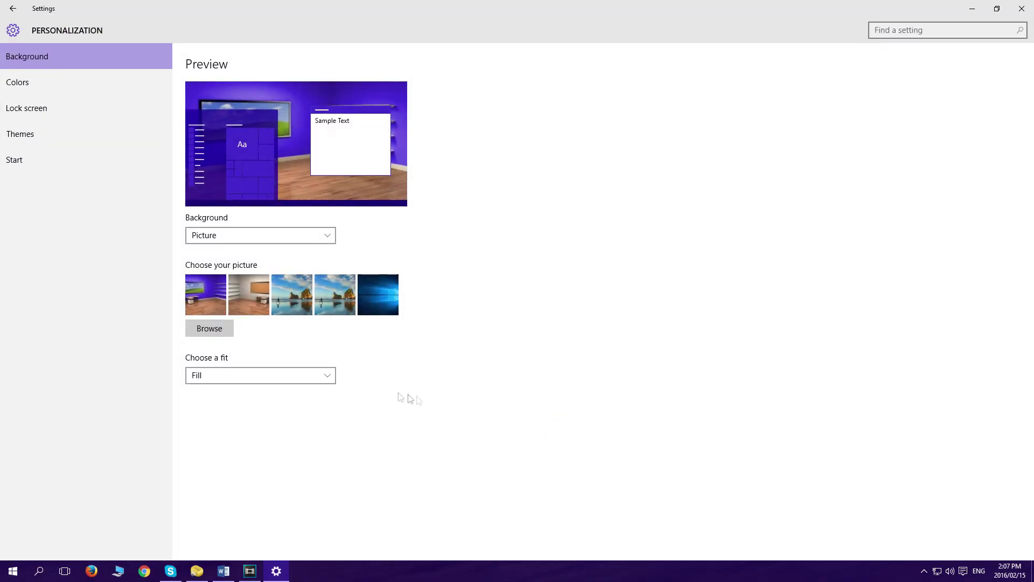
click(256, 313)
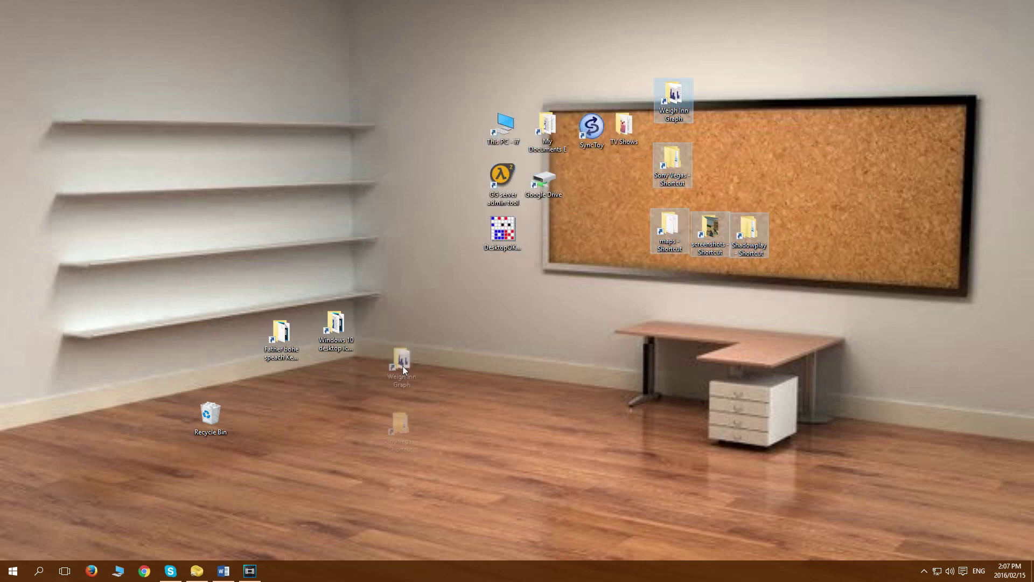
drag(380, 485, 134, 319)
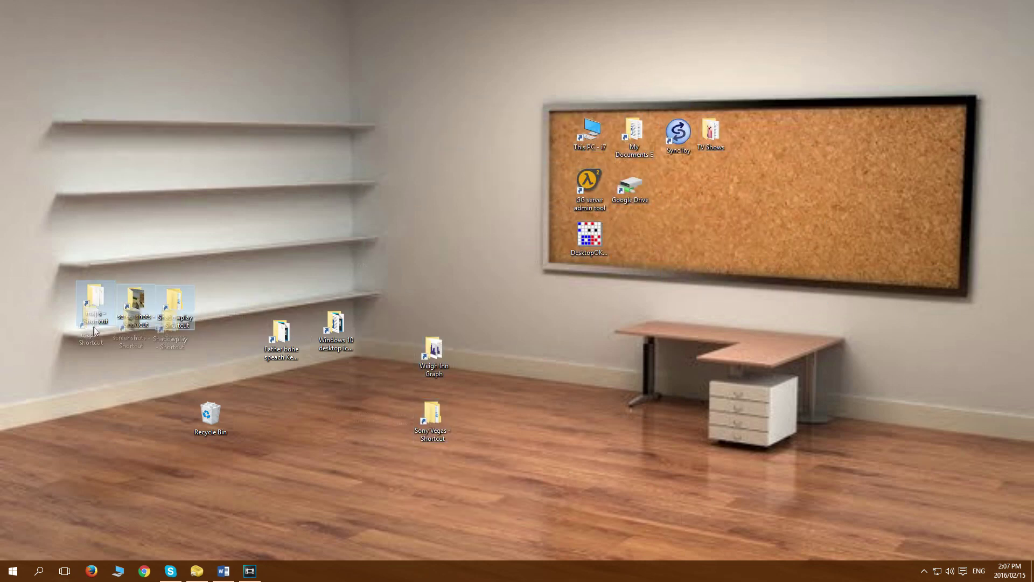
drag(281, 332, 101, 226)
click(336, 328)
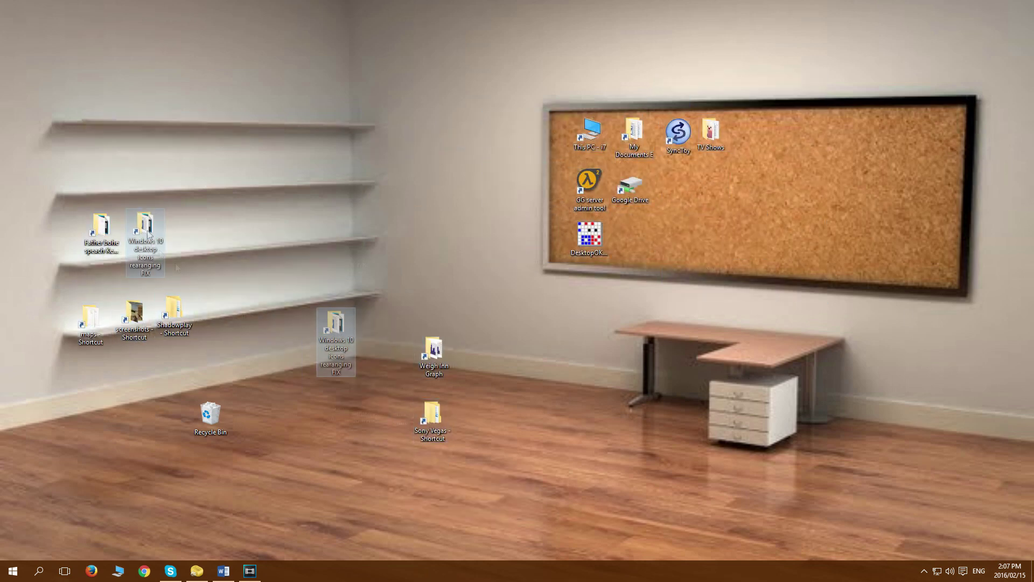
Place Windows 10 on the desk, Recycle Bin beside it, Weigh Inn Graph and Sony Vegas on shelves, then relaunch DesktopOK
mouse_move(335, 327)
mouse_down()
mouse_move(143, 235)
mouse_move(753, 344)
mouse_up()
drag(433, 352, 101, 171)
drag(202, 421, 670, 405)
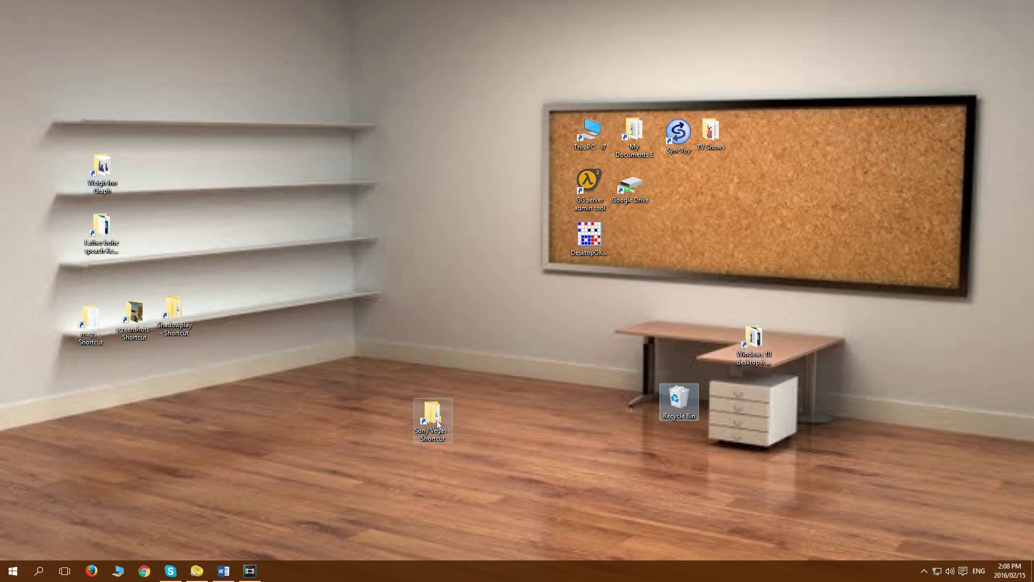
drag(432, 416, 148, 232)
click(143, 501)
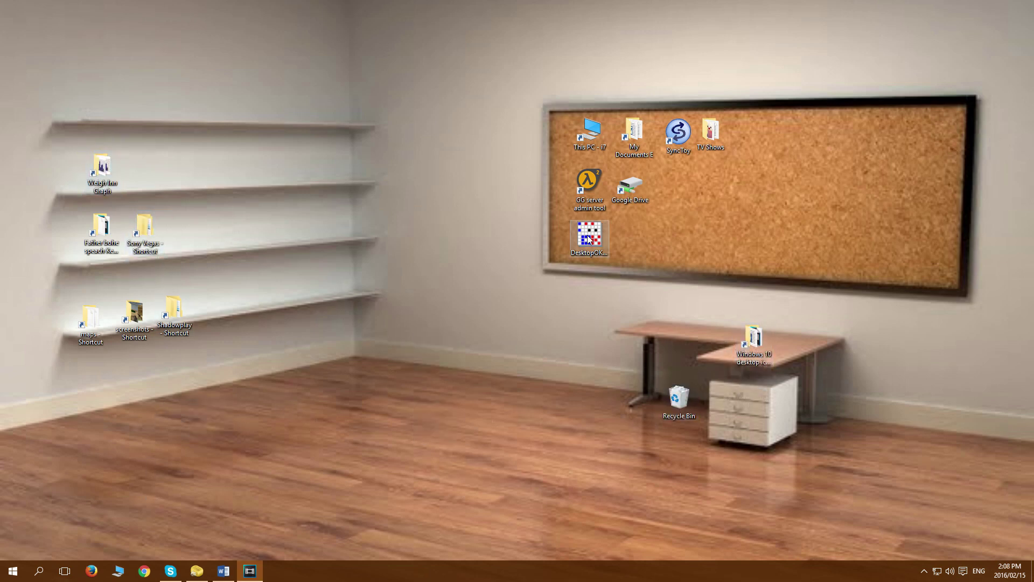
double_click(591, 240)
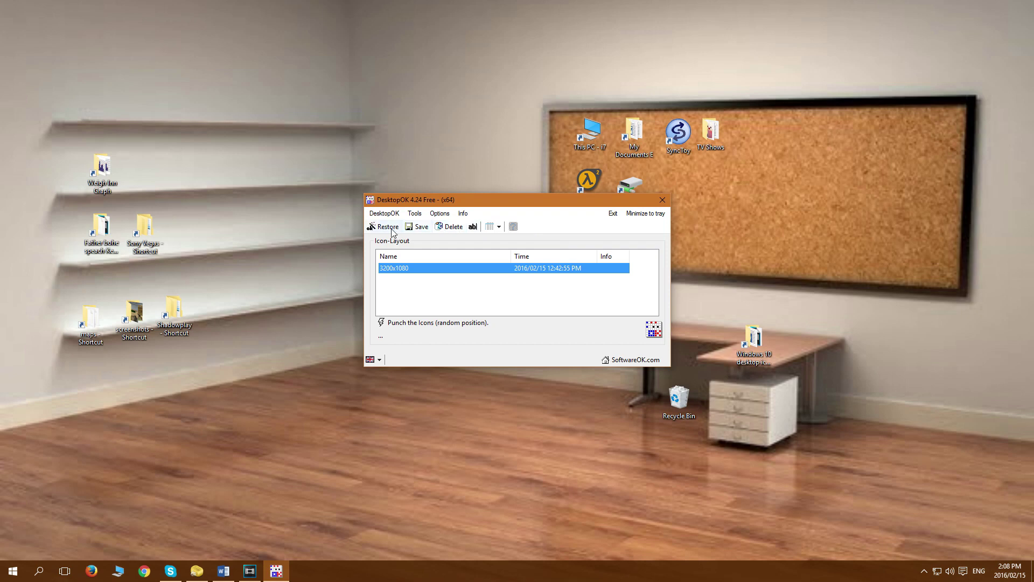
Save the current icon layout as 'Office Brown' and rename the 3200x1080 layout 'Office blue'
click(417, 232)
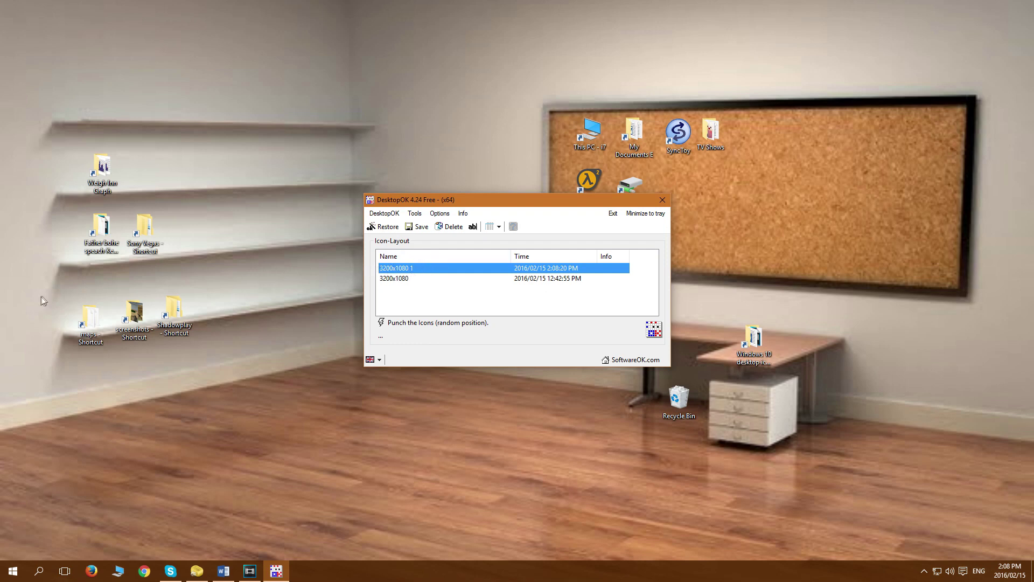
text(0)
text(ffice)
text( Bro)
text(wn)
key(Return)
key(Down)
key(F2)
text(Offic)
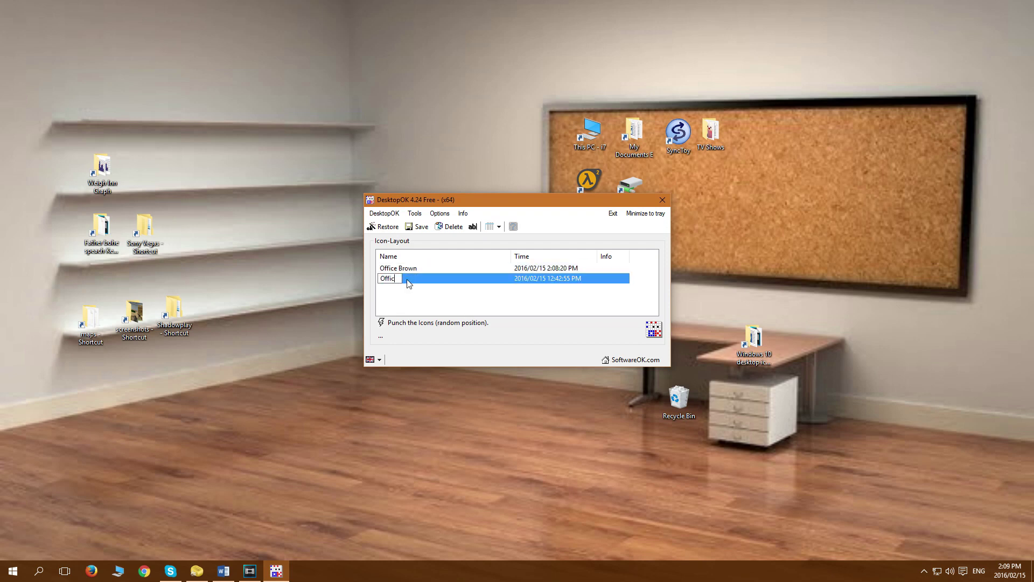
text(e blu)
text(e)
click(353, 435)
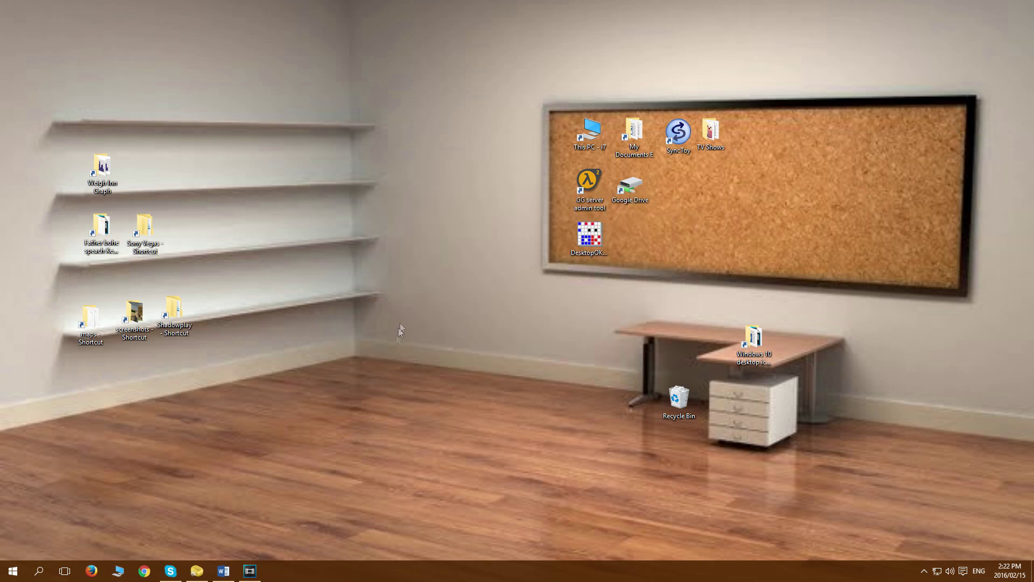
right_click(406, 286)
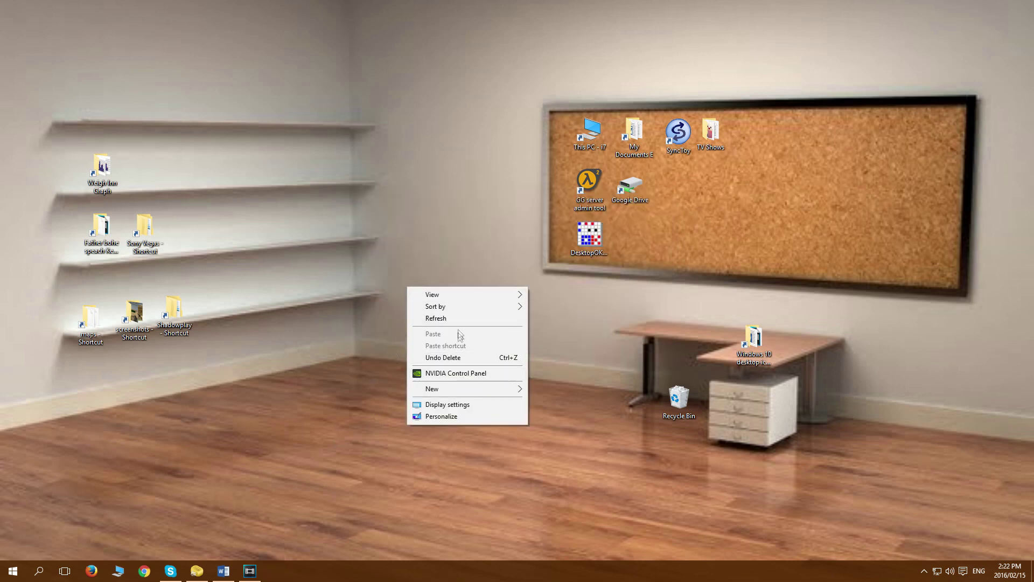
mouse_move(435, 306)
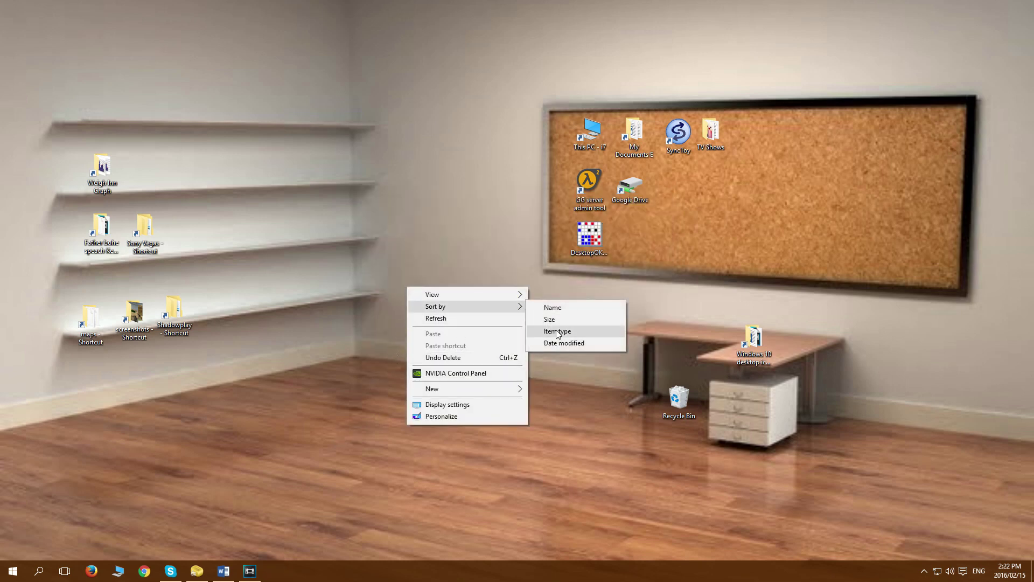
Sort the desktop icons by Item type, then reopen DesktopOK
click(557, 331)
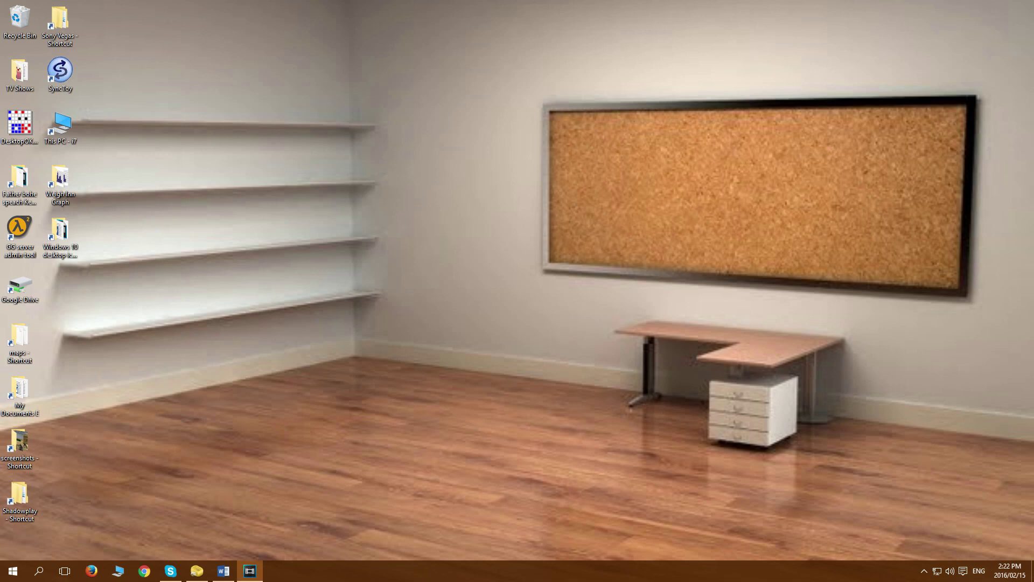
double_click(25, 127)
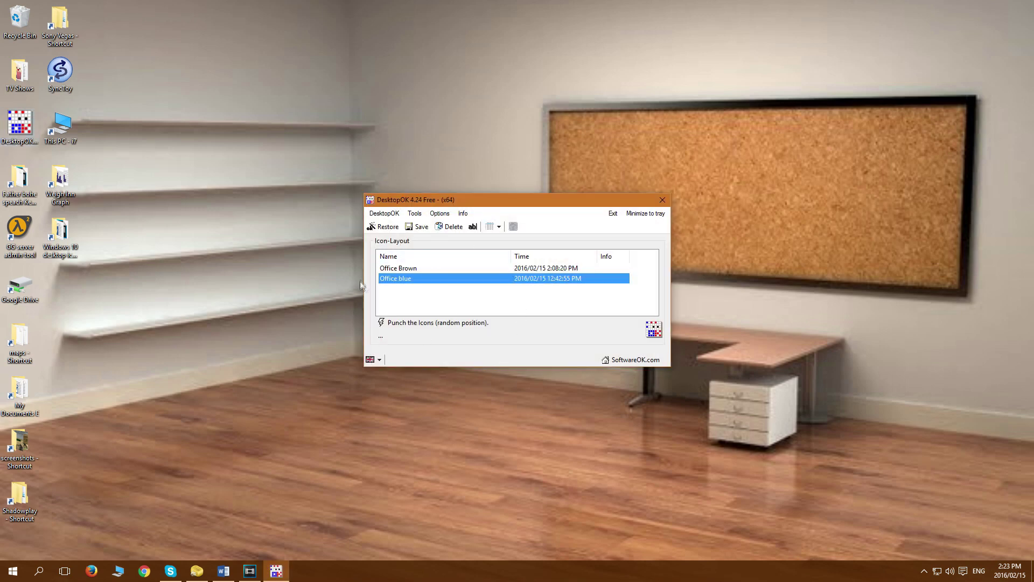
Restore the Office Brown icon layout and close DesktopOK
click(409, 269)
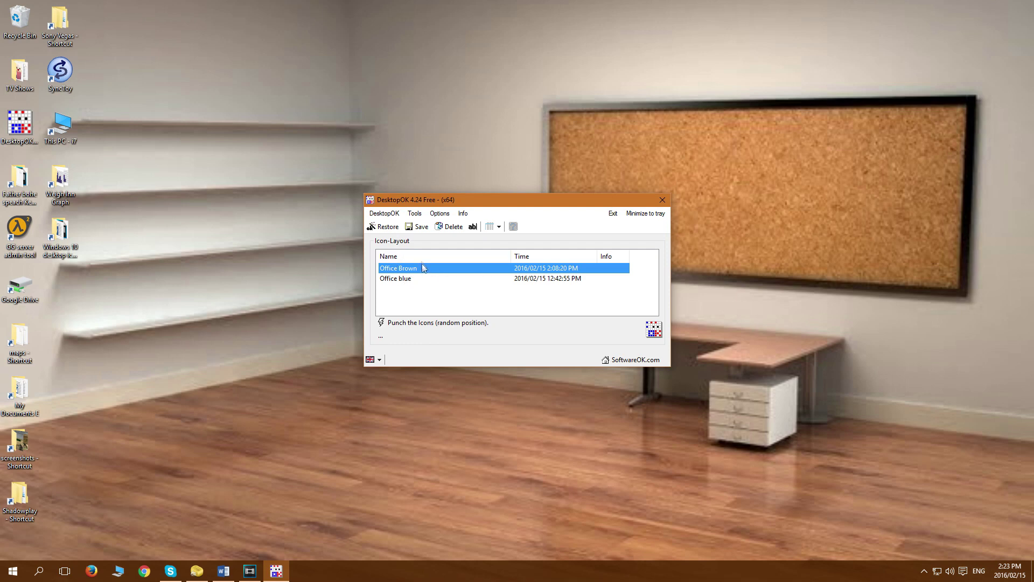
click(382, 227)
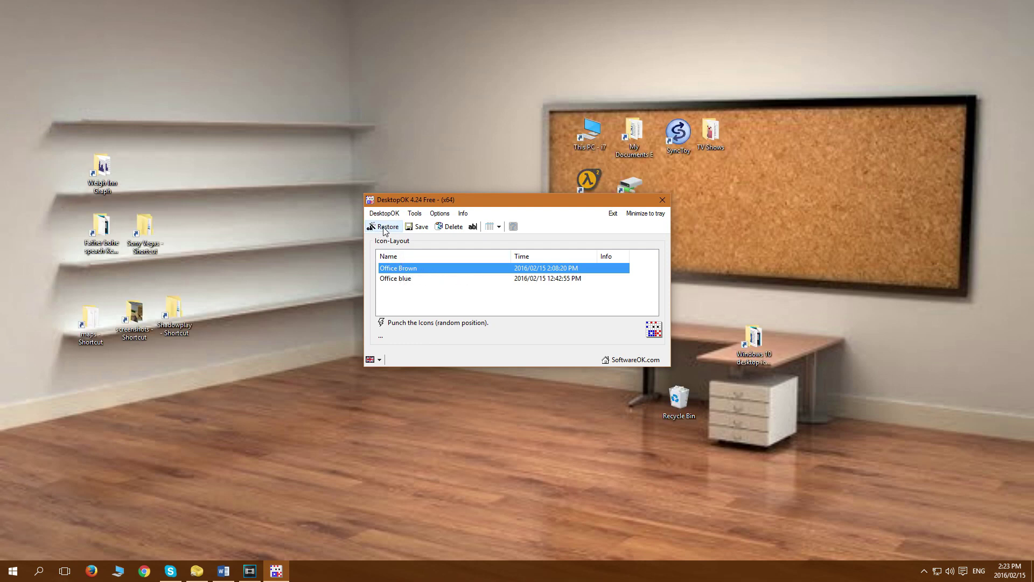
click(661, 200)
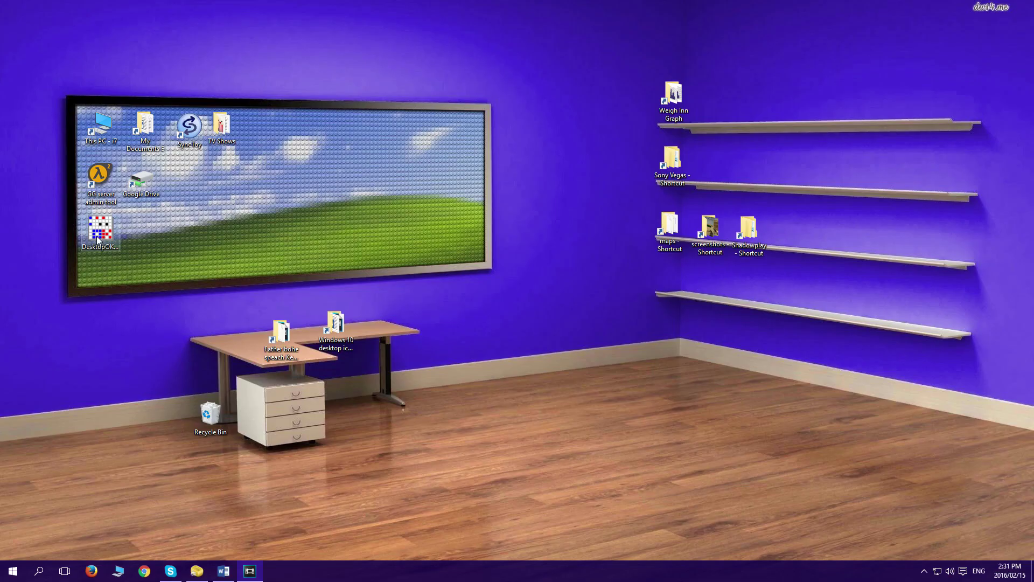
Reopen DesktopOK and delete the Office Brown saved layout
double_click(97, 237)
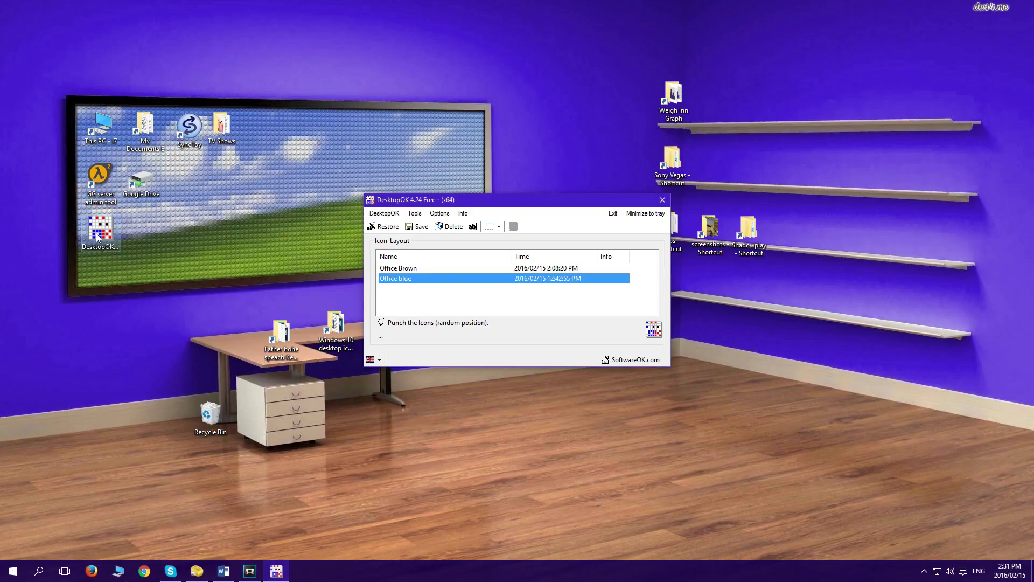
click(417, 268)
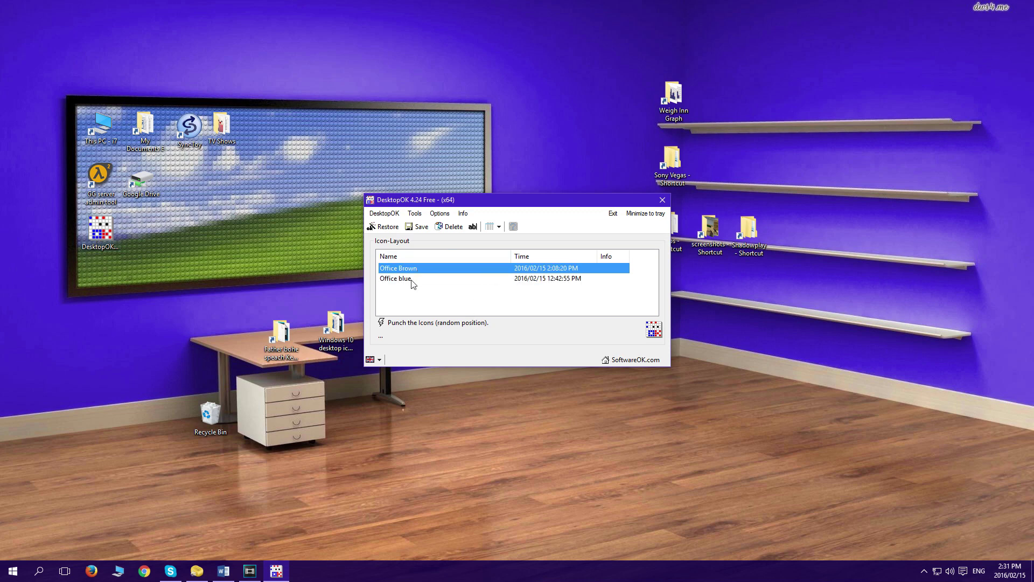
click(412, 270)
click(444, 229)
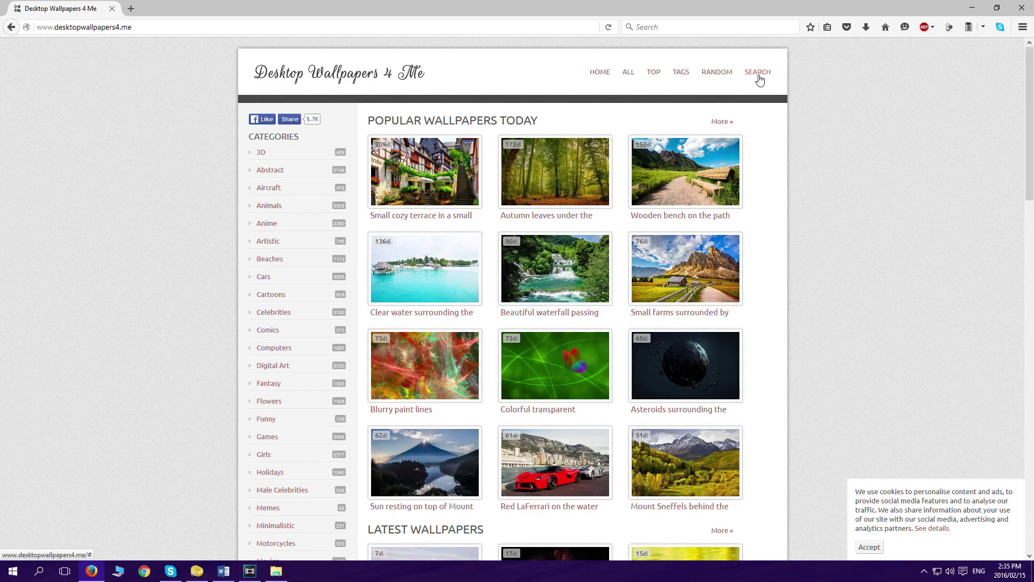
click(759, 79)
Search the Desktop Wallpapers 4 Me site for 'desktop office'
click(747, 77)
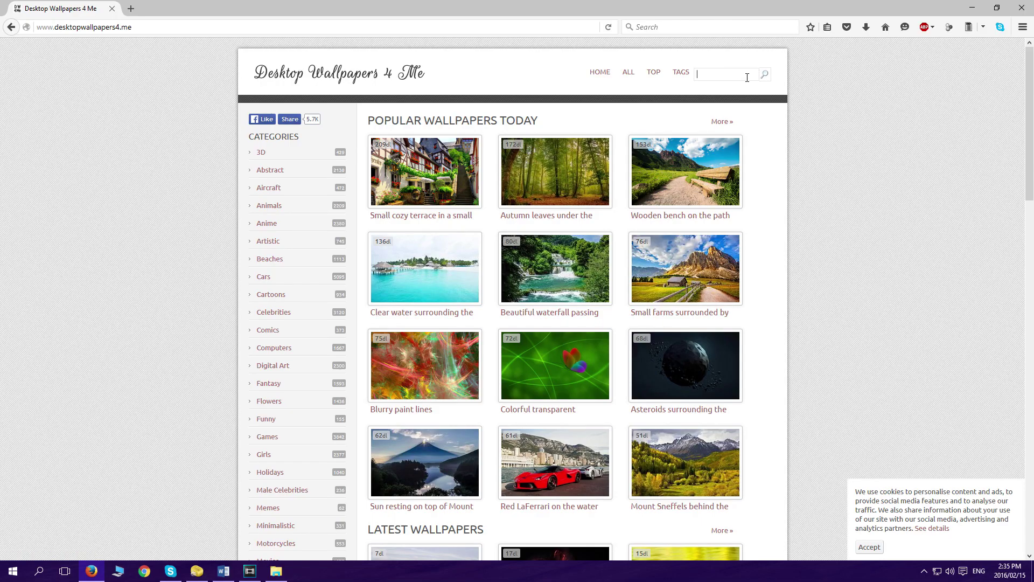
text(desktop)
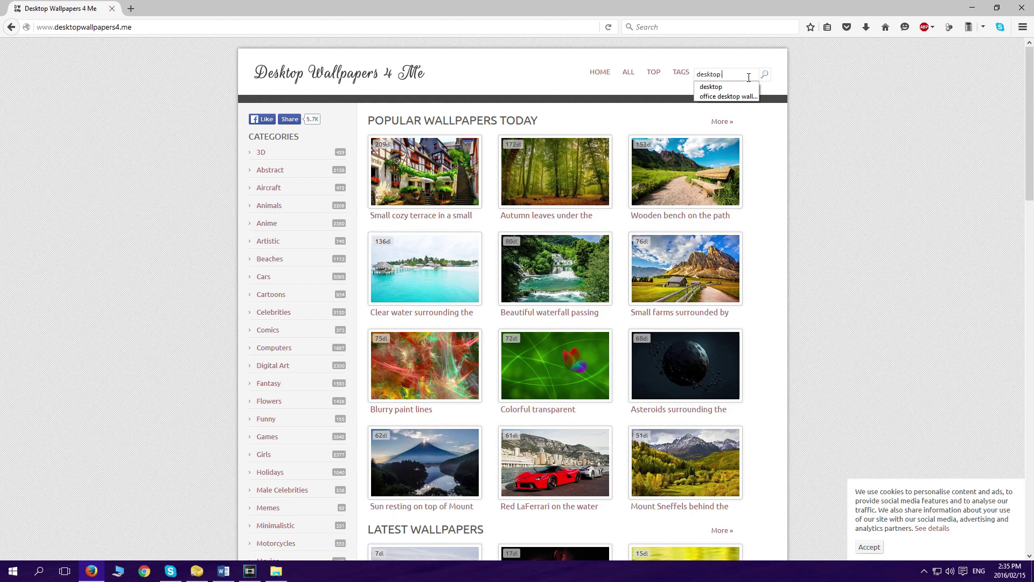
text(office)
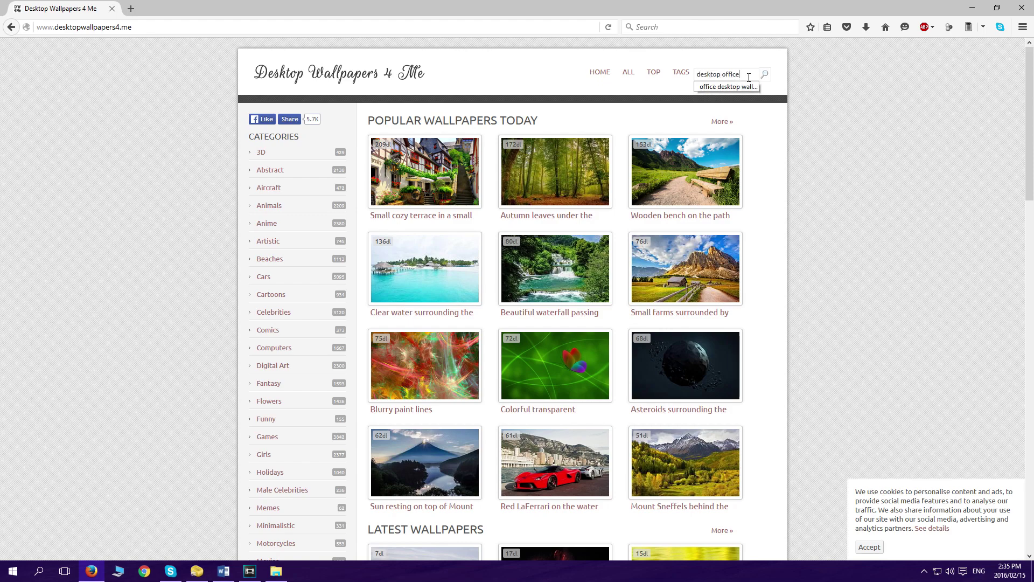
key(Return)
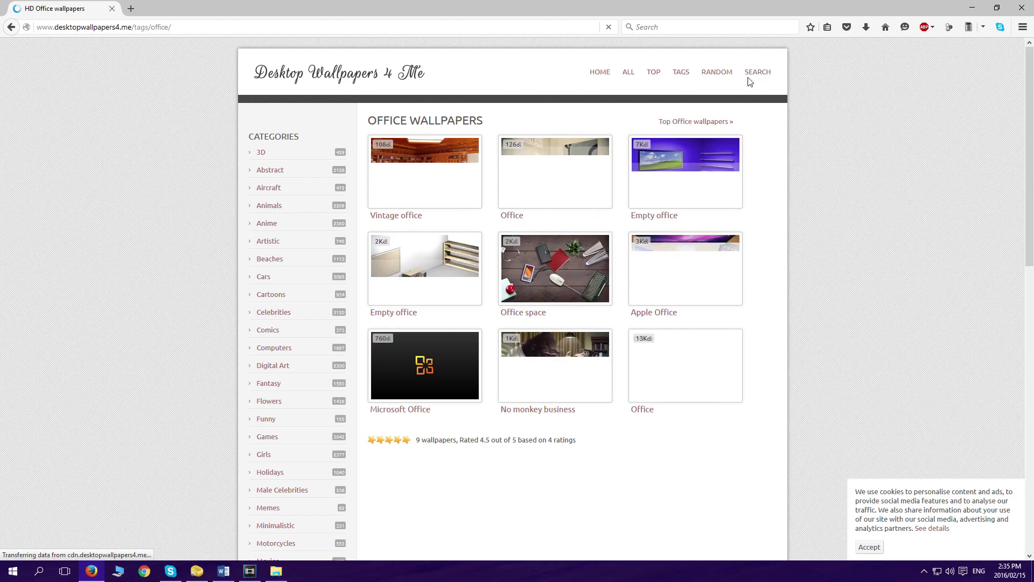